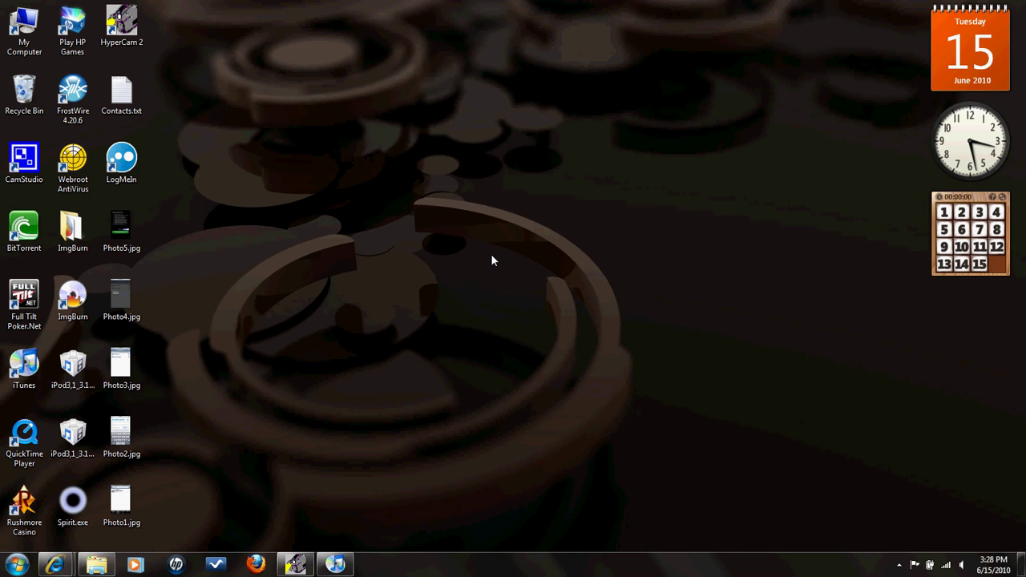
Step: Switch to the LogMeIn page in Internet Explorer and log out of the account
mouse_move(54, 564)
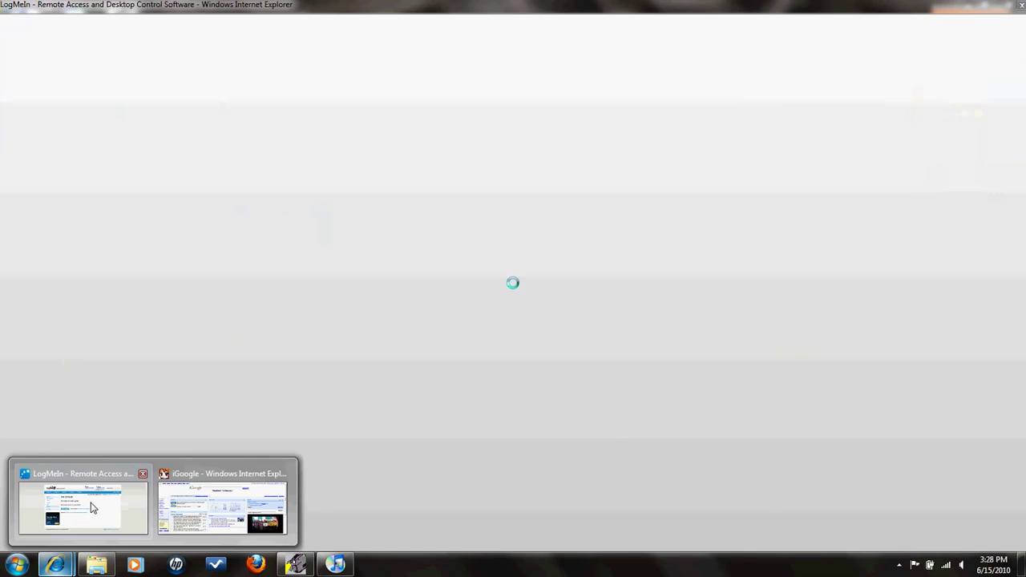
left_click(92, 507)
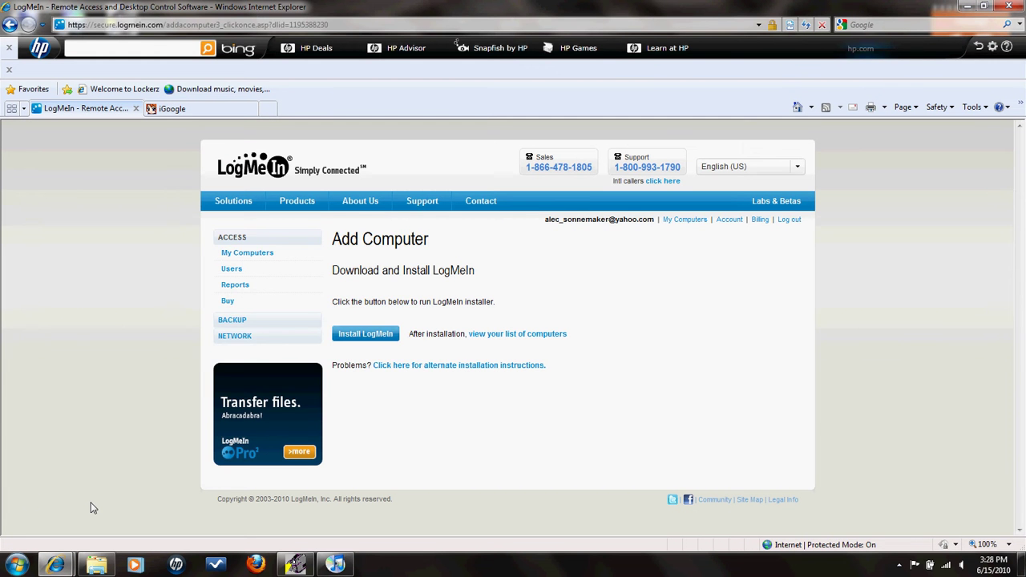
mouse_move(263, 205)
left_click(796, 221)
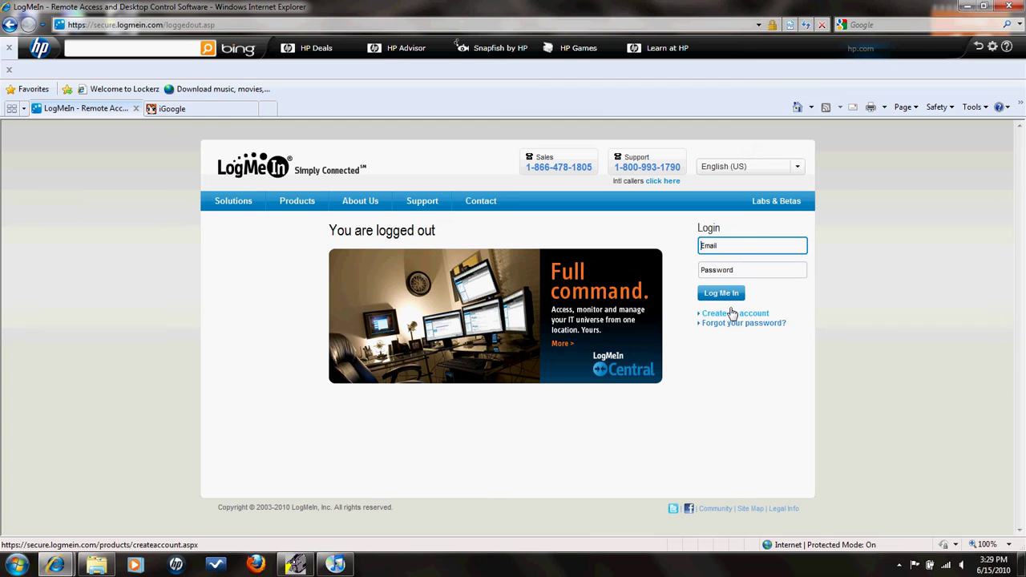
Step: Start a new account from the LogMeIn home page, selecting the LogMeIn Access, Management and Networking product group
left_click(275, 160)
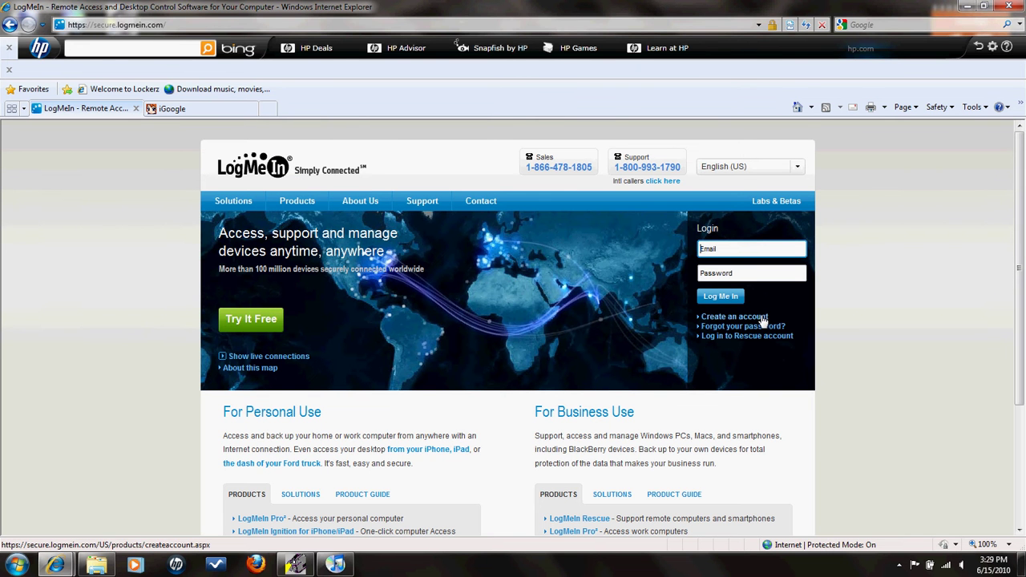
left_click(731, 318)
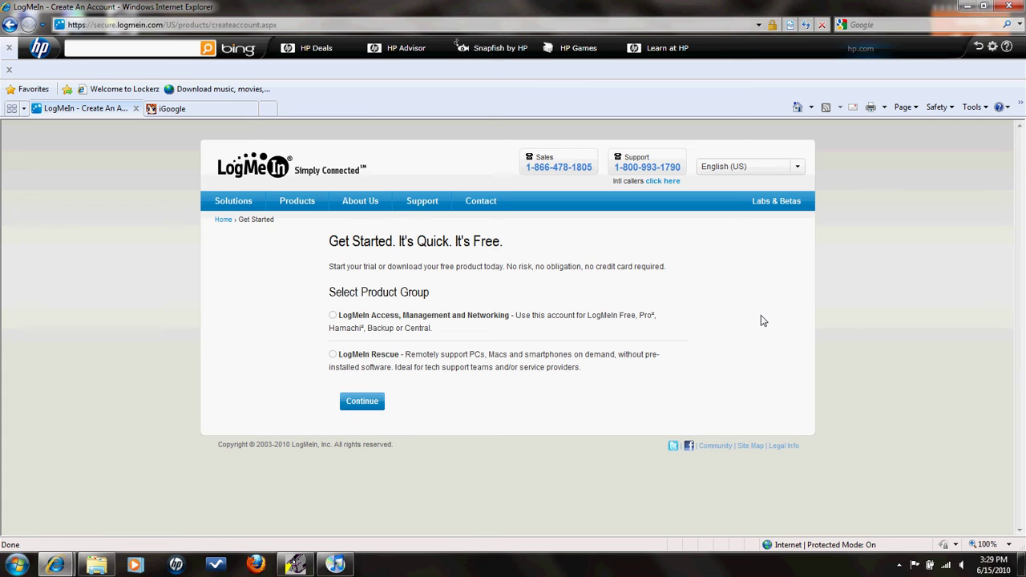
left_click(331, 317)
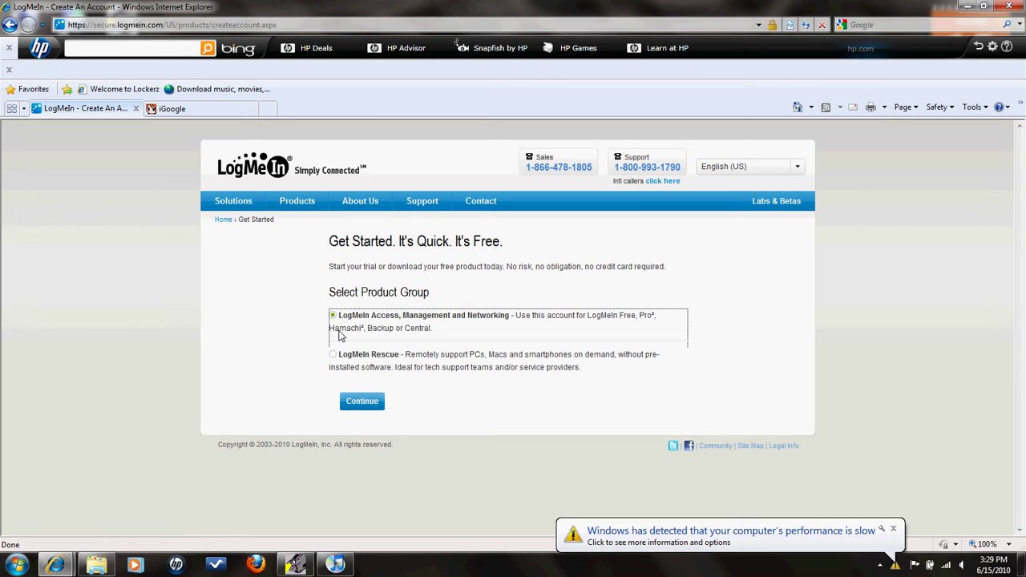
left_click(893, 530)
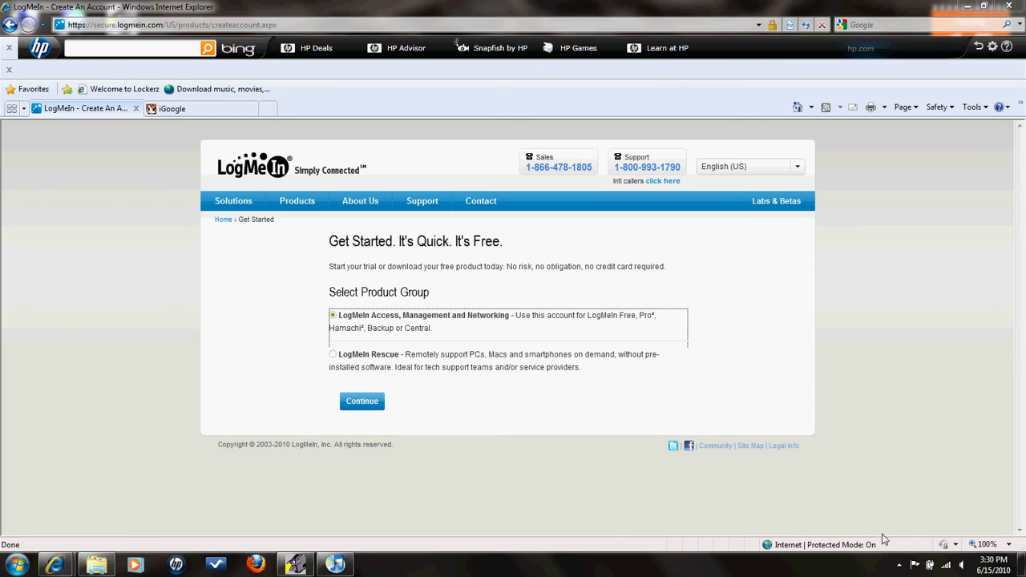
left_click(360, 402)
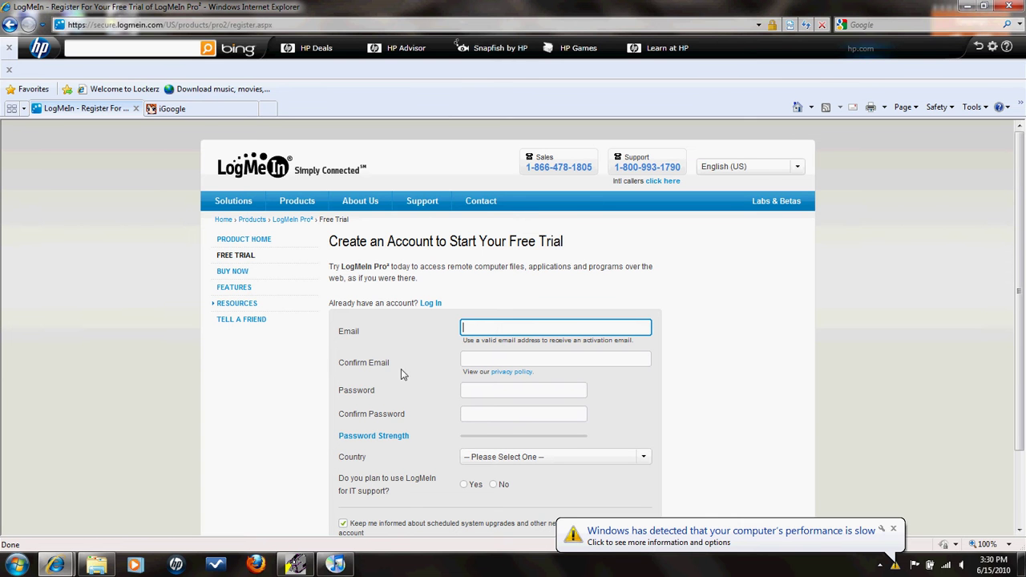
Step: Review the registration form and answer No to the question about using LogMeIn for IT support
left_click_drag(1021, 278, 1019, 366)
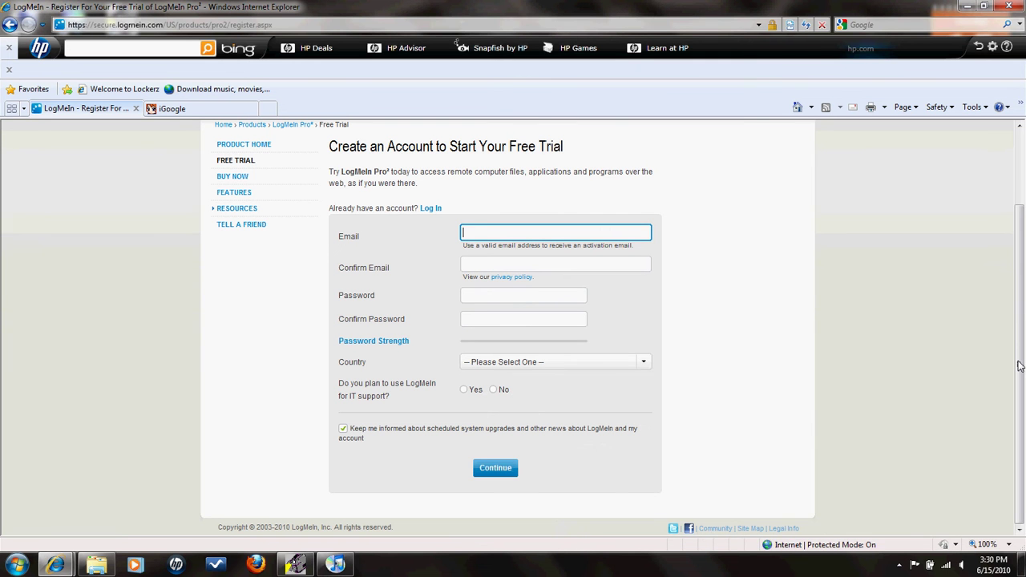
left_click(494, 388)
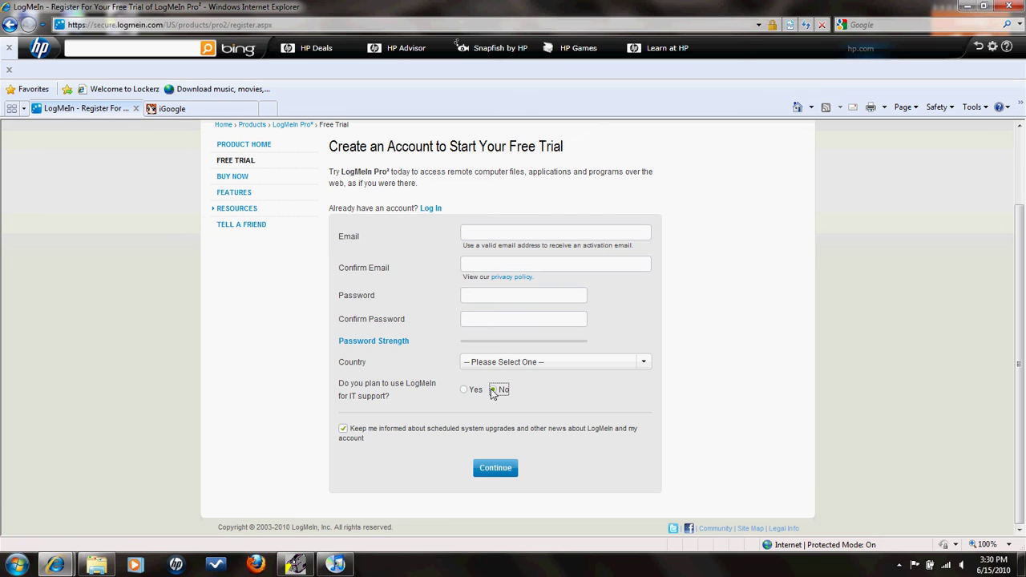
left_click(270, 361)
scroll(271, 360, "up", 2)
scroll(270, 361, "down", 1)
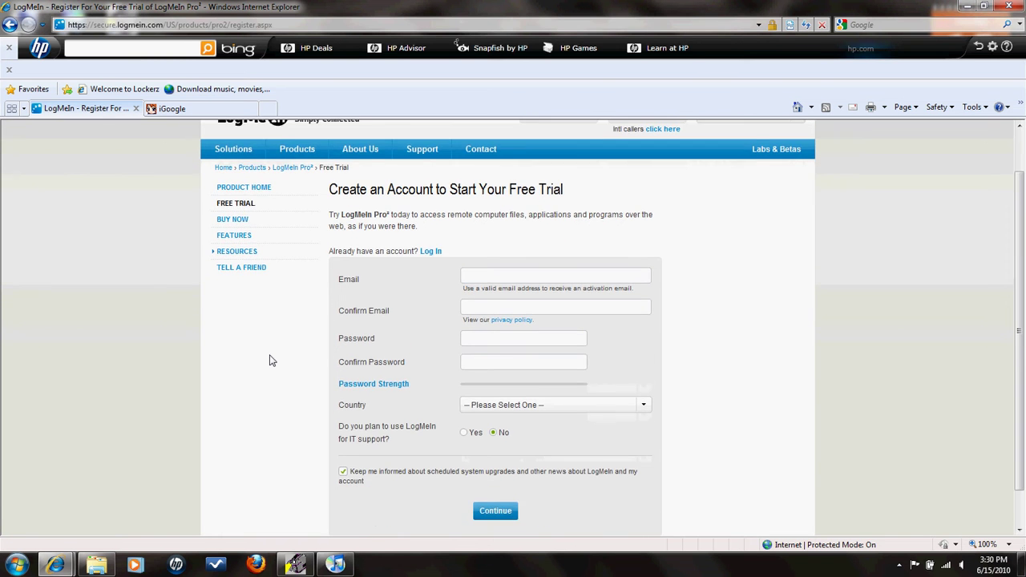
scroll(270, 361, "down", 1)
scroll(271, 360, "up", 2)
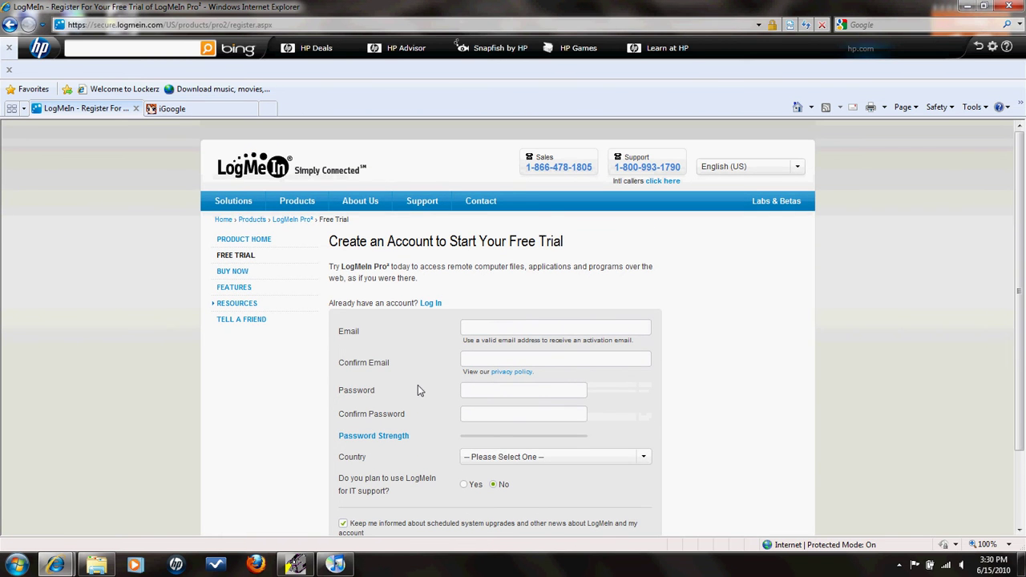
Step: Leave the registration form and log in to the existing account using its saved e-mail address
left_click(433, 303)
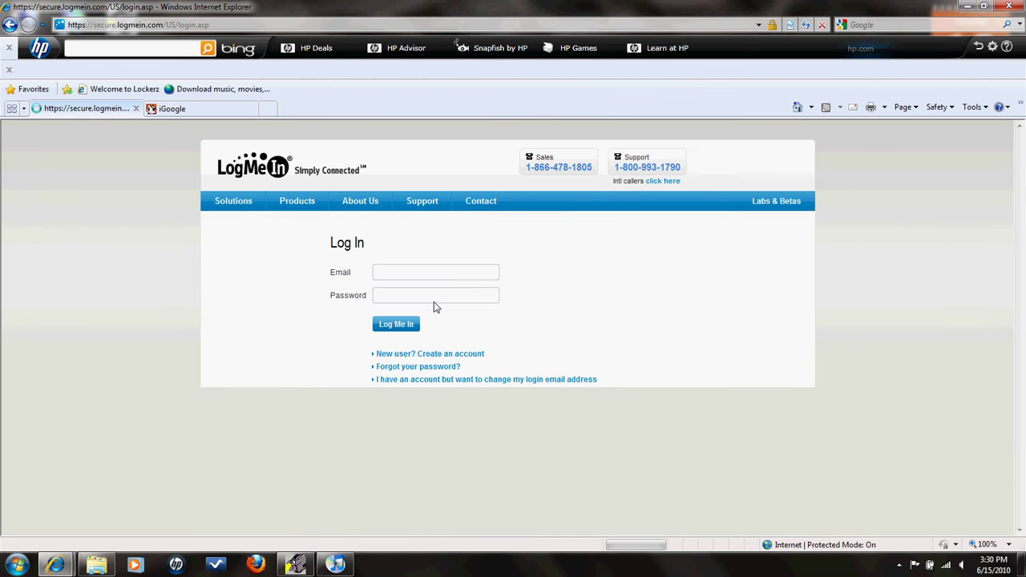
type("al")
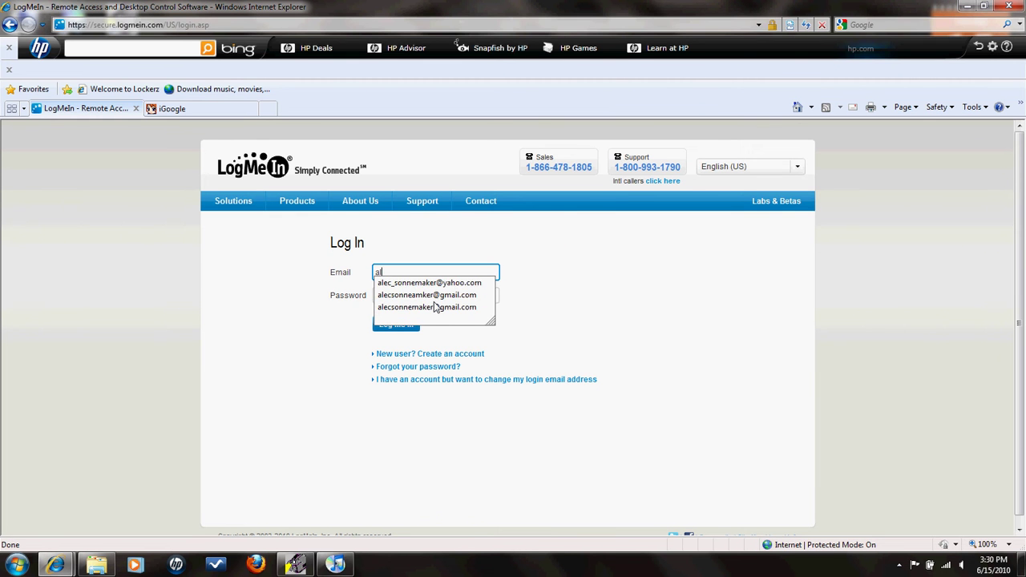
key("Down")
key("Return")
left_click(408, 327)
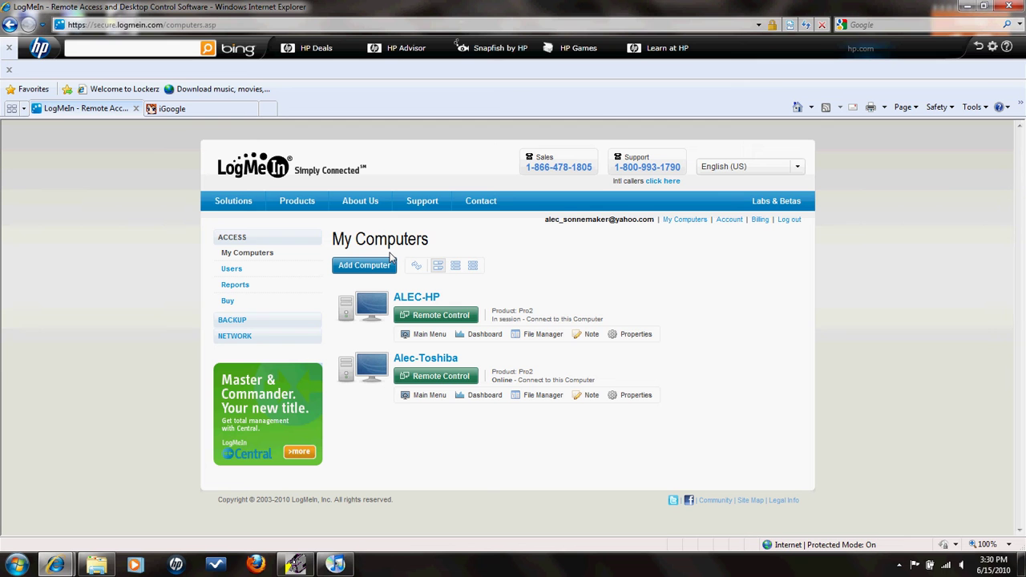
Step: Add a computer from My Computers and proceed to the Download and Install LogMeIn page
left_click(369, 266)
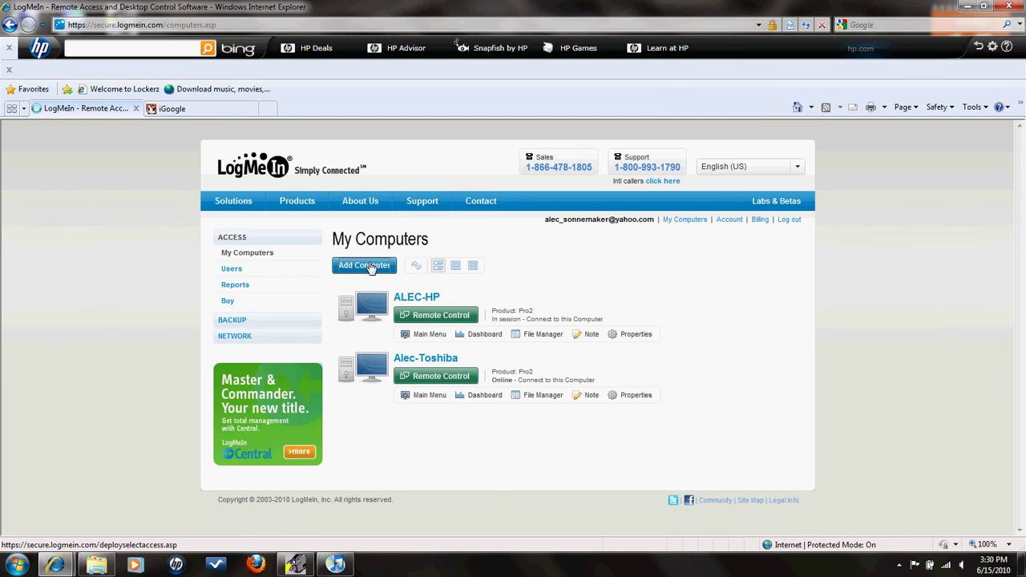
left_click(10, 24)
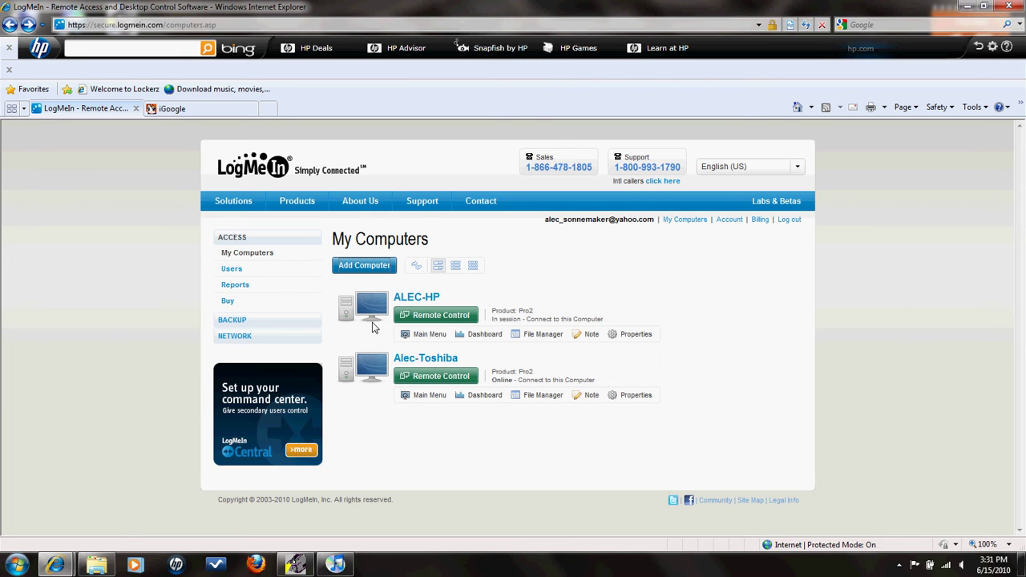
left_click(376, 271)
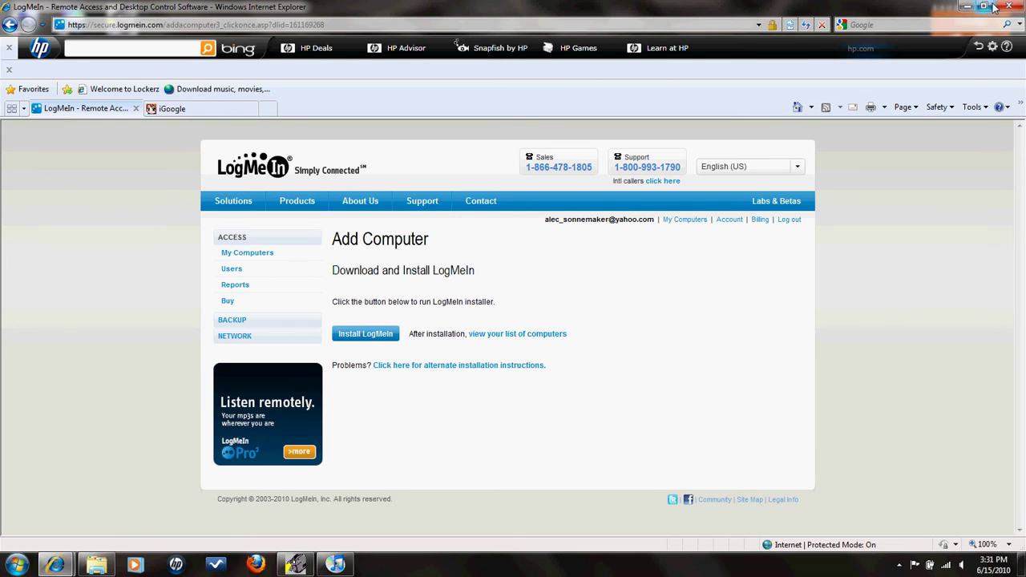
left_click(967, 5)
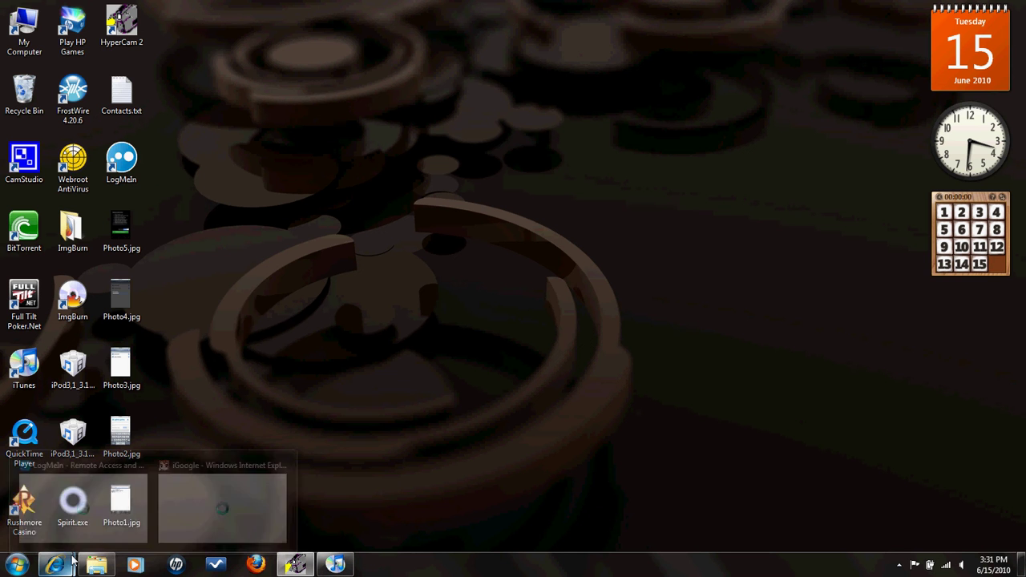
mouse_move(56, 569)
left_click(90, 490)
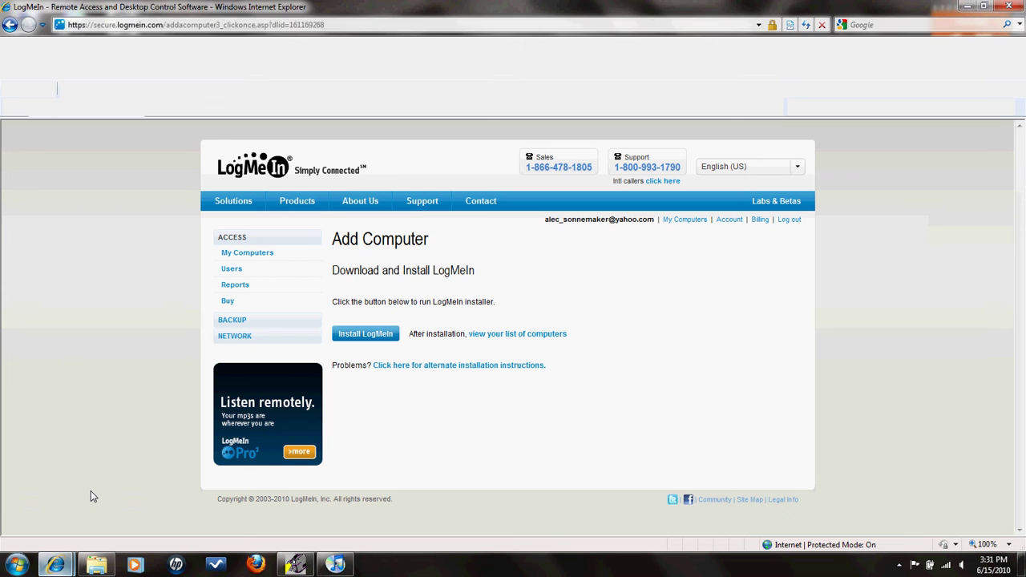
Step: Run the LogMeIn installer with Reinstall current version up to the license agreement and exit the setup
left_click(387, 341)
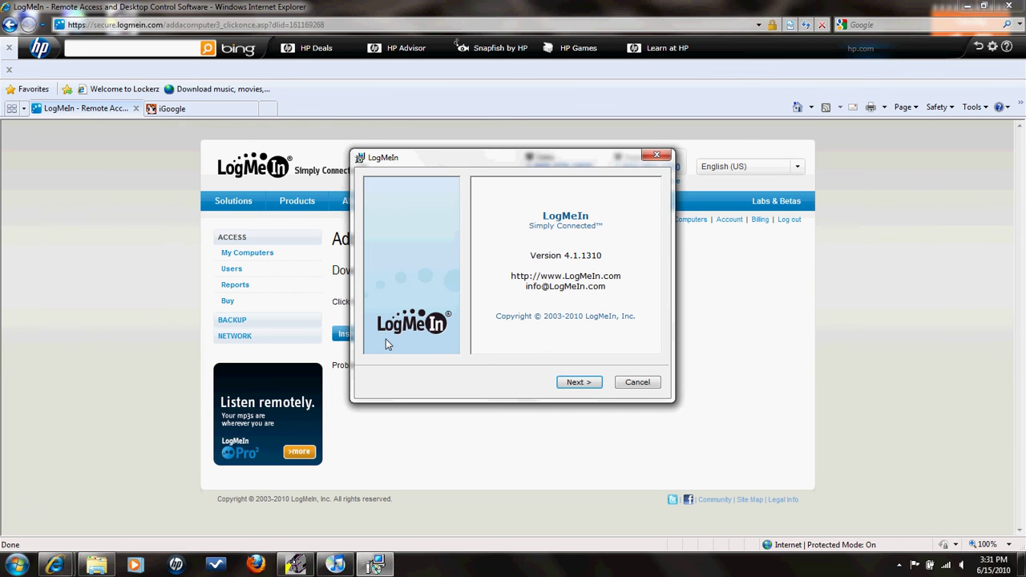
left_click(581, 382)
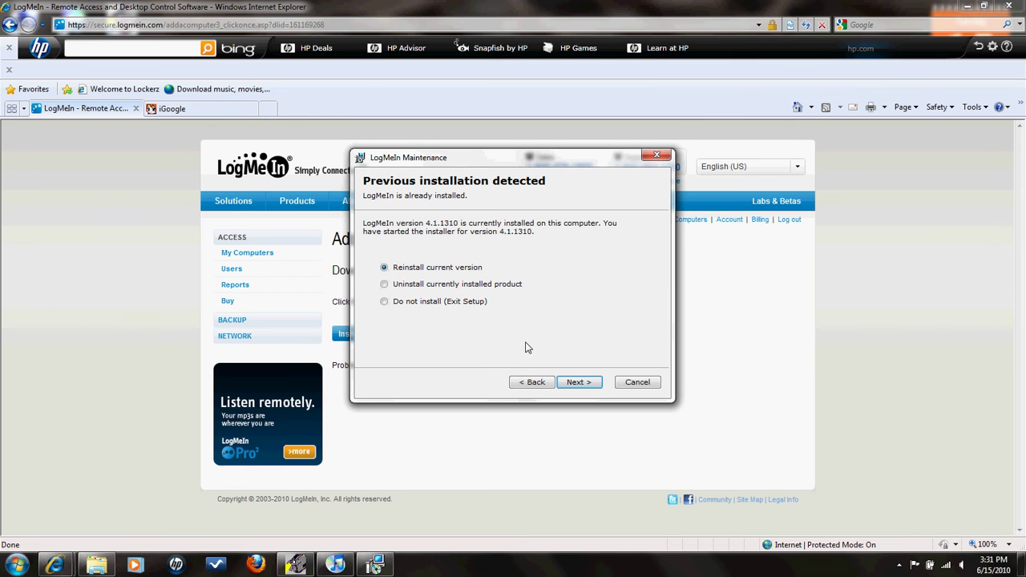
left_click(578, 382)
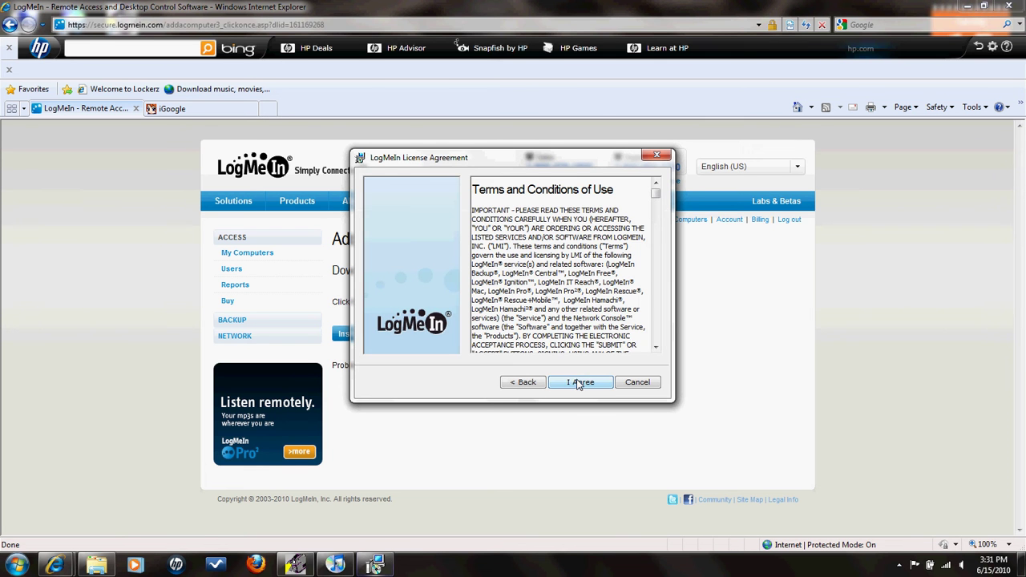
left_click(582, 381)
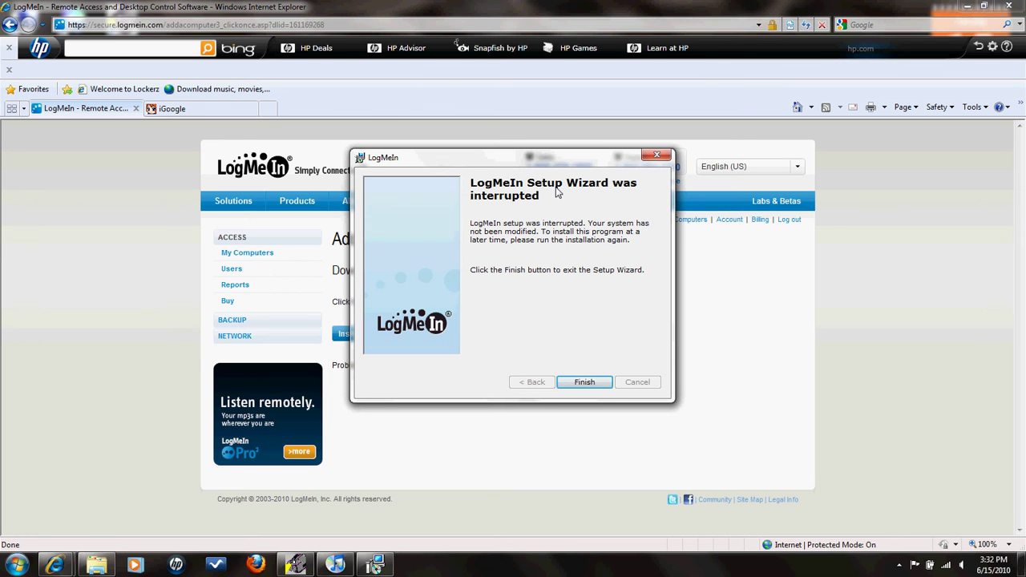
left_click(592, 383)
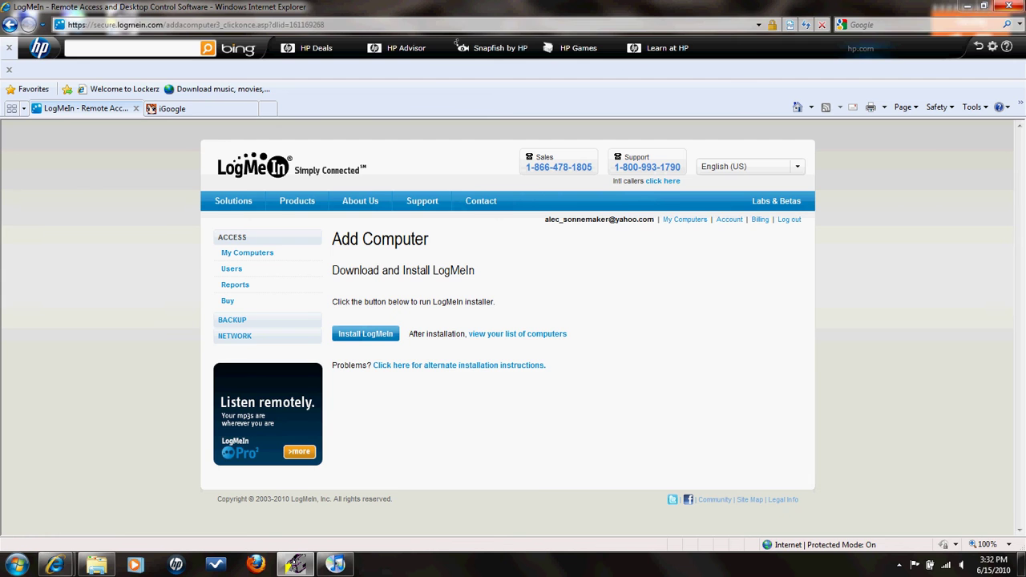
Step: Minimize the browser, open the installed LogMeIn program to view its Welcome page, and close it
left_click(966, 6)
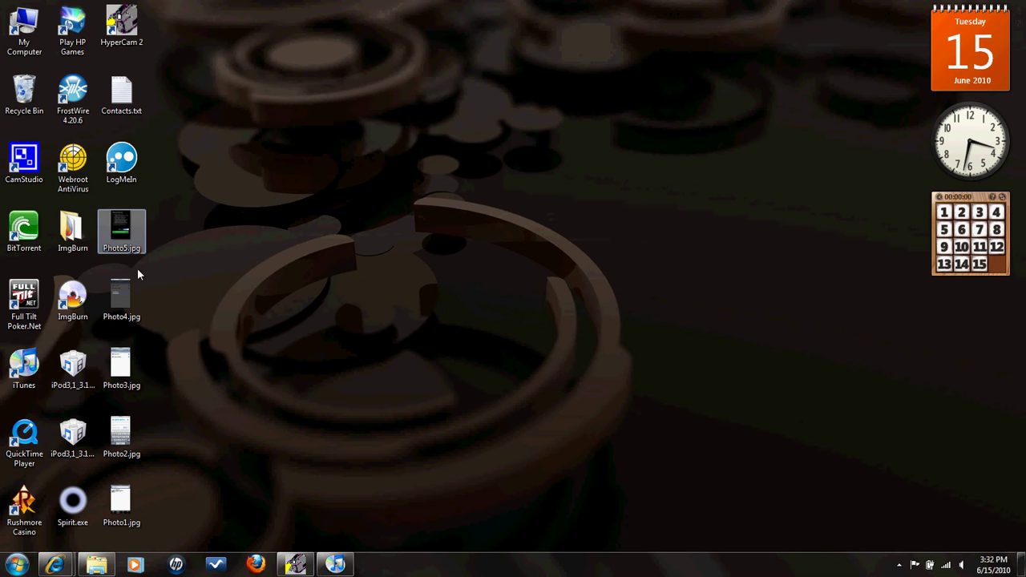
double_click(129, 179)
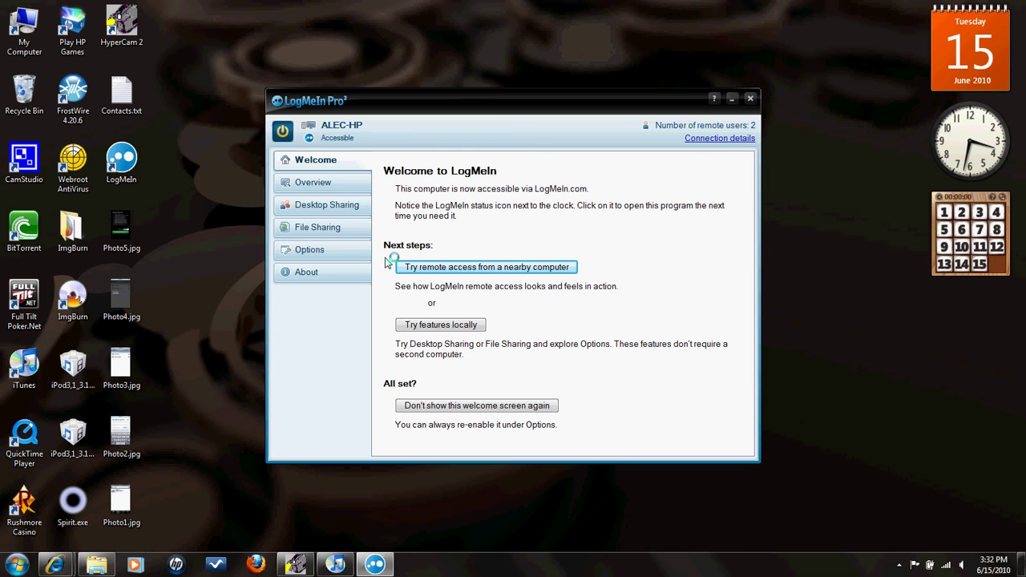
left_click(749, 97)
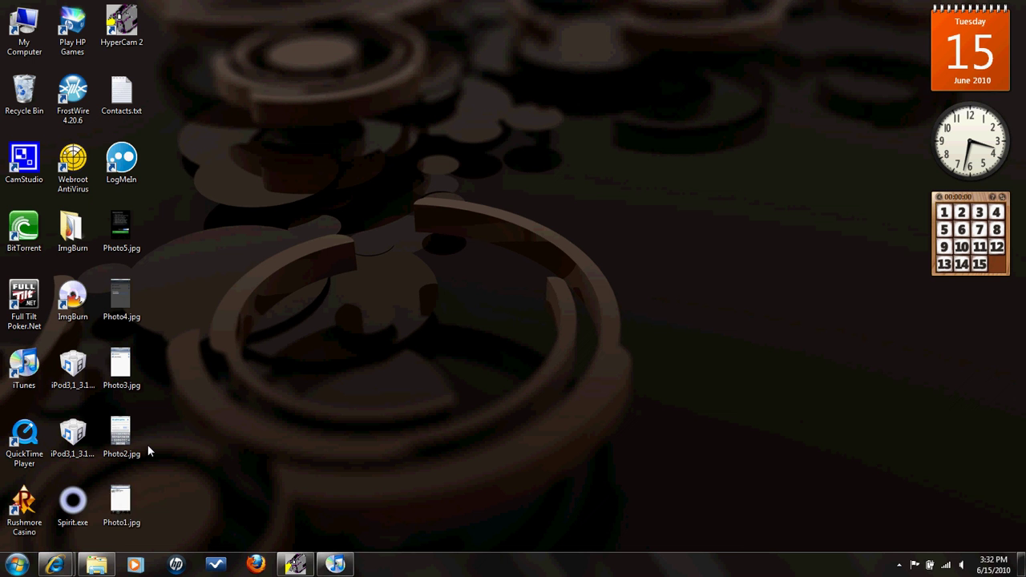
Step: View Photo1.jpg from the desktop, showing the LogMeIn Ignition app search, and close it
mouse_move(128, 498)
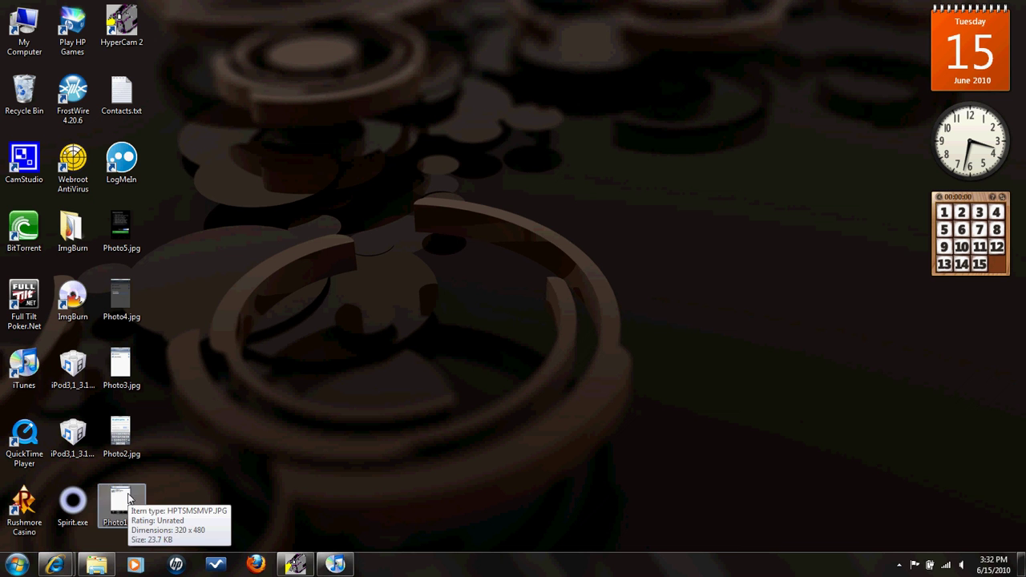
double_click(128, 498)
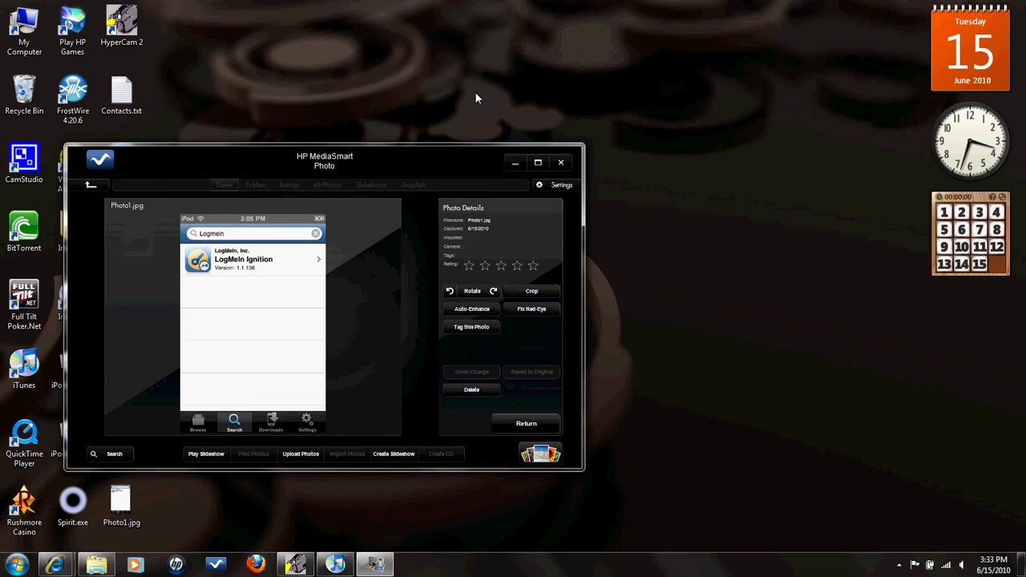
left_click(560, 163)
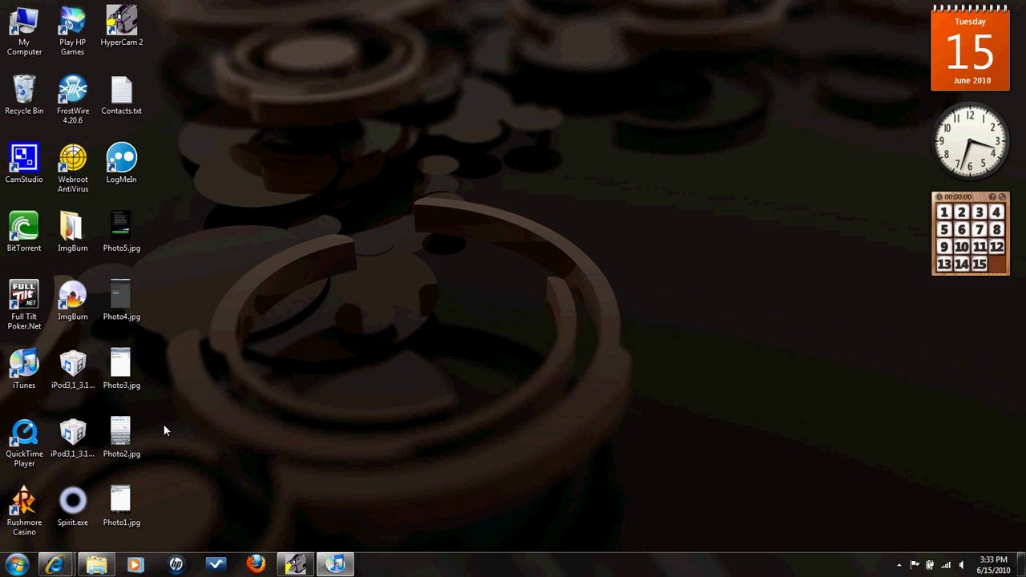
Step: View Photo2.jpg from the desktop, showing the LogMeIn Ignition login screen, and close it
left_click(116, 443)
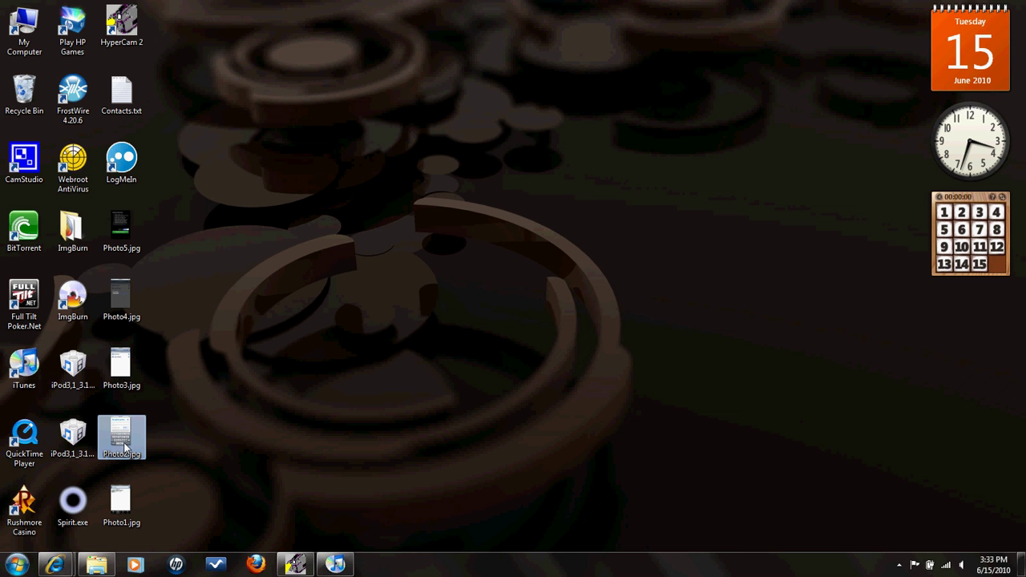
double_click(116, 446)
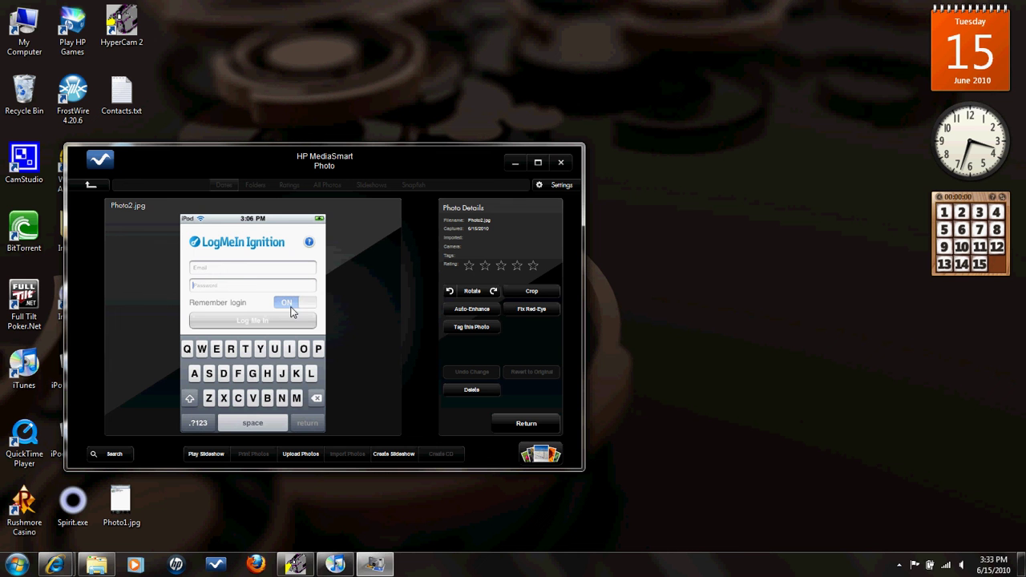
left_click(561, 163)
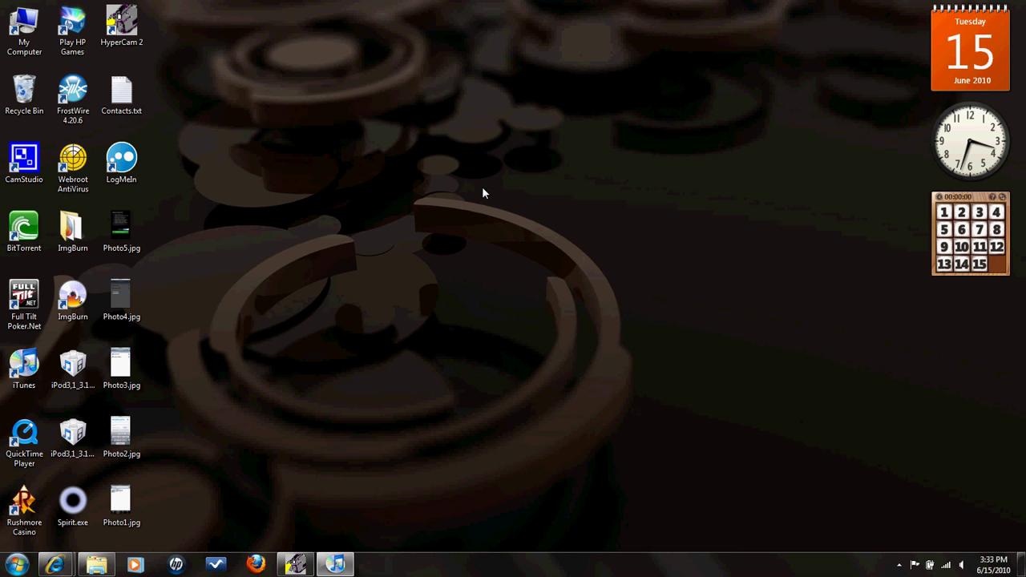
Step: View Photo3.jpg from the desktop, showing the LogMeIn Ignition computer list, and close it
left_click(135, 370)
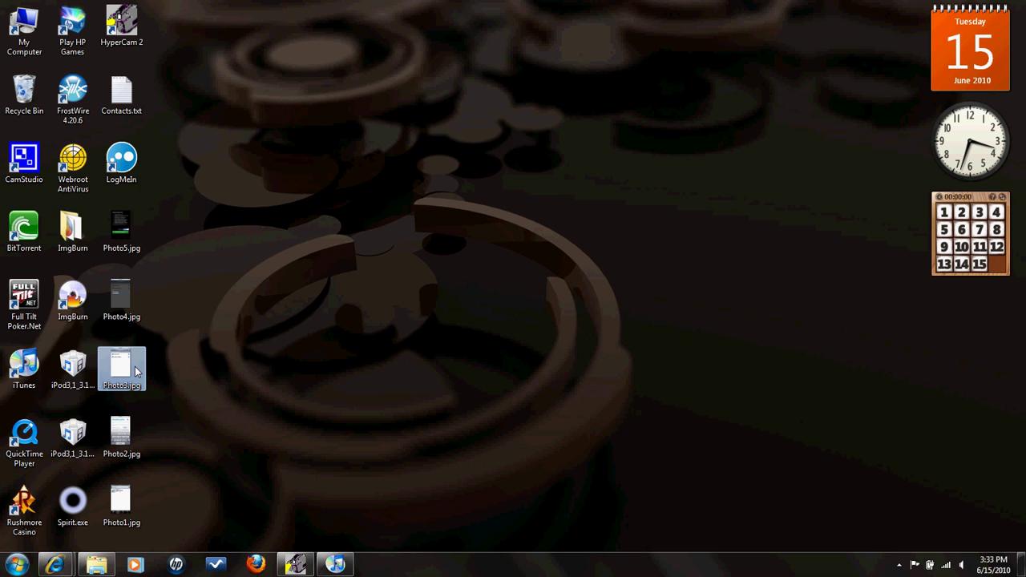
double_click(135, 370)
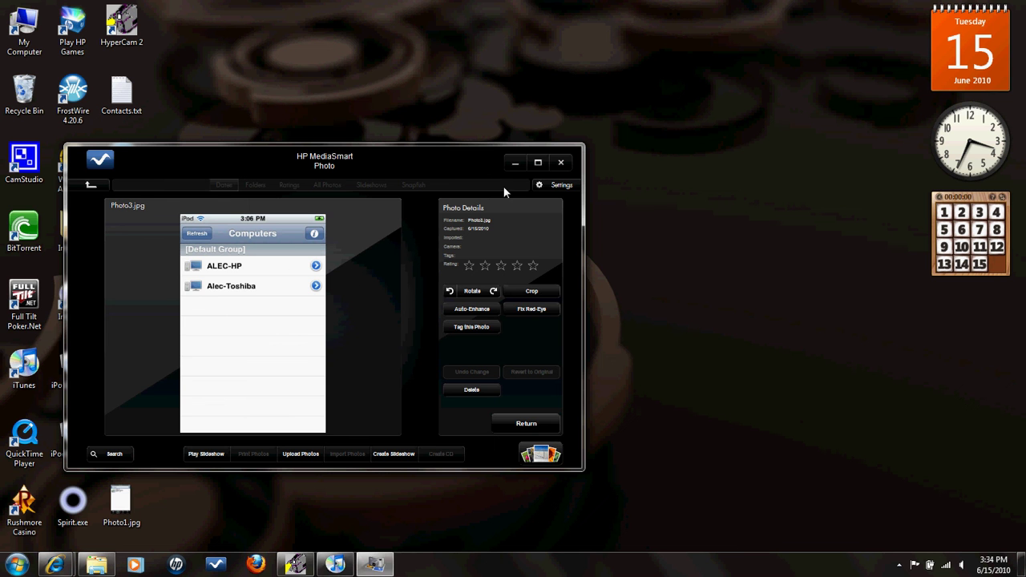
left_click(561, 165)
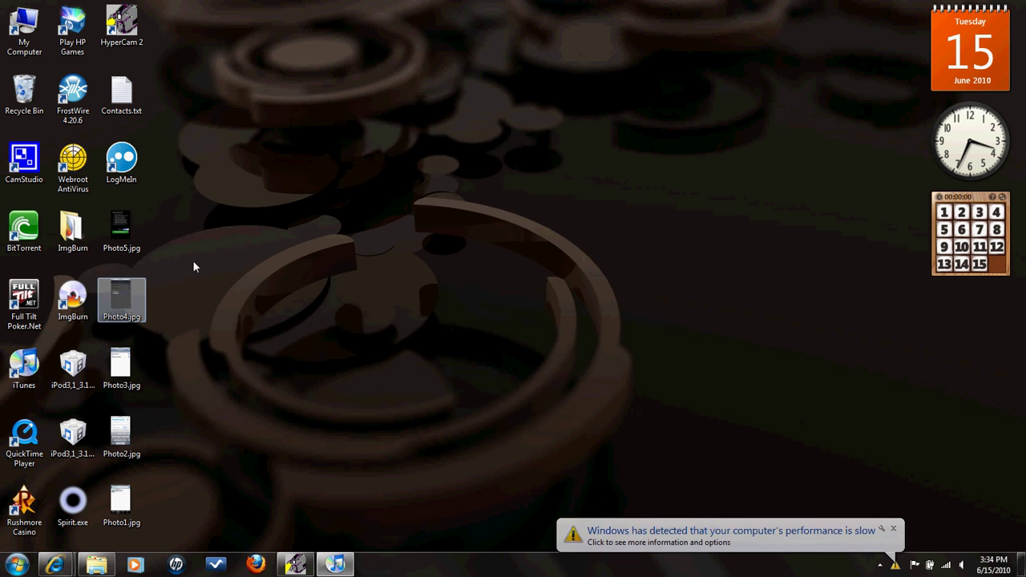
Step: View Photo4.jpg with the connecting screen and Photo5.jpg with the Remote Control Hints from the desktop, closing each one
double_click(118, 299)
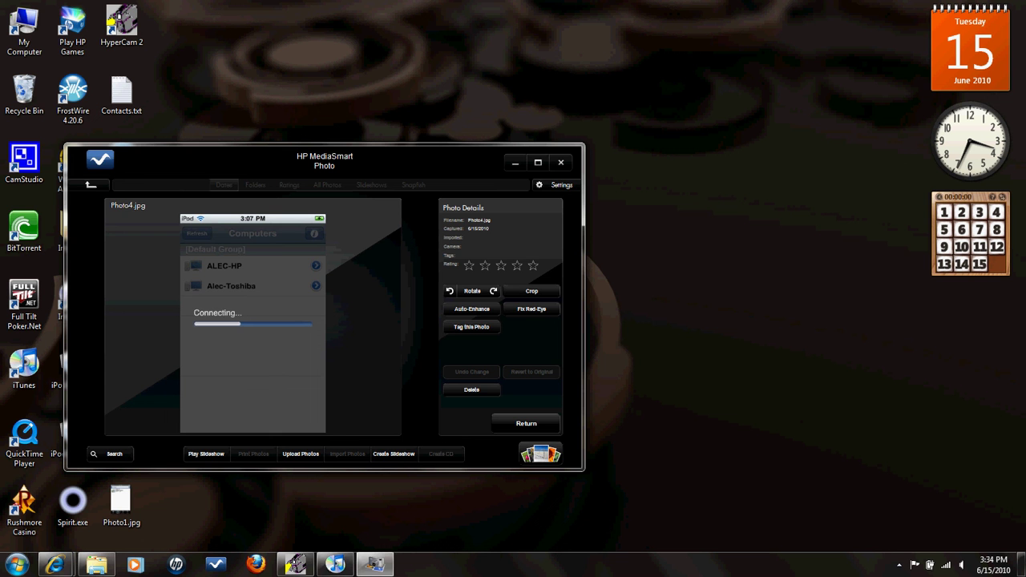
left_click(560, 162)
left_click(125, 234)
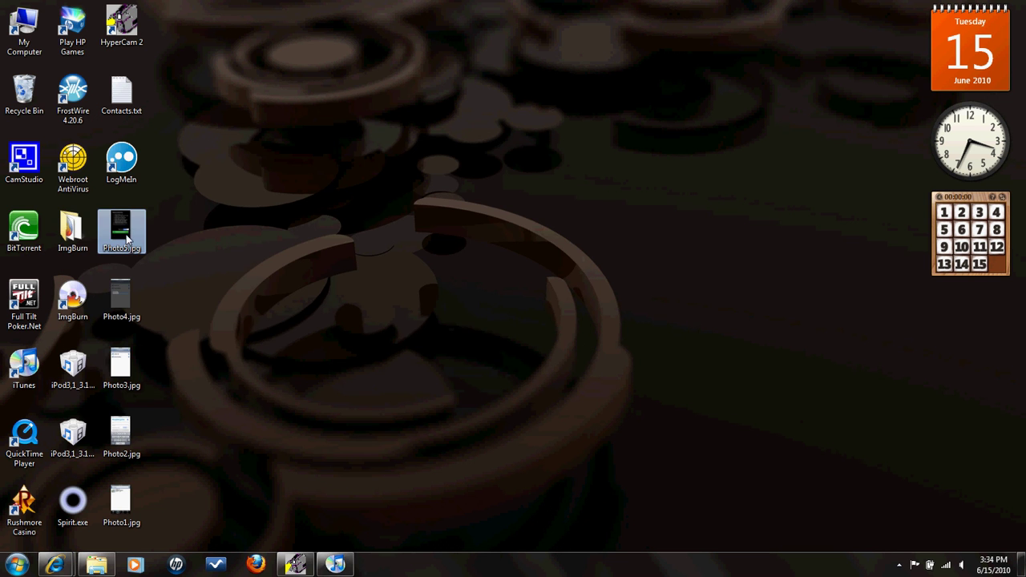
double_click(126, 234)
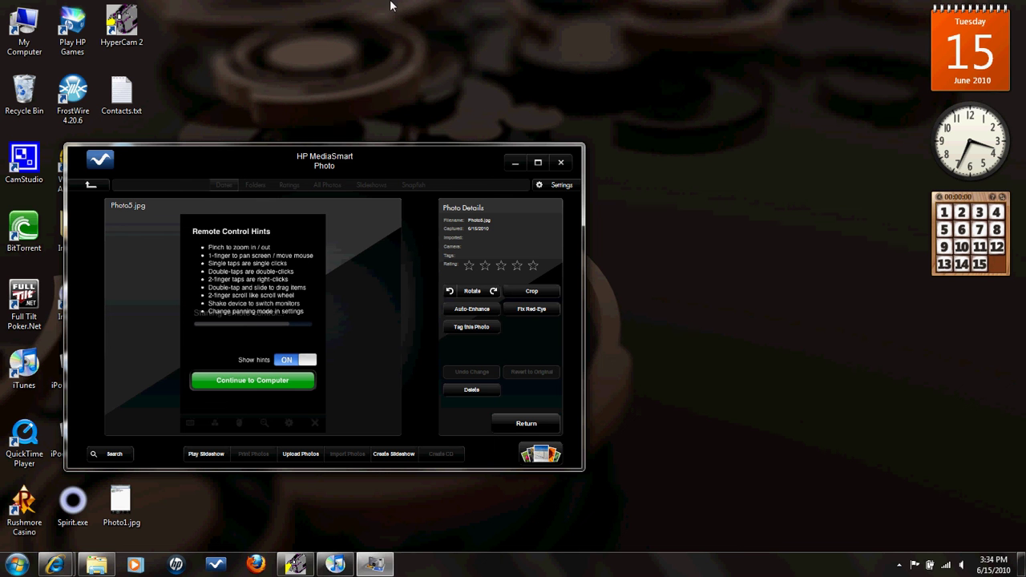
left_click(560, 162)
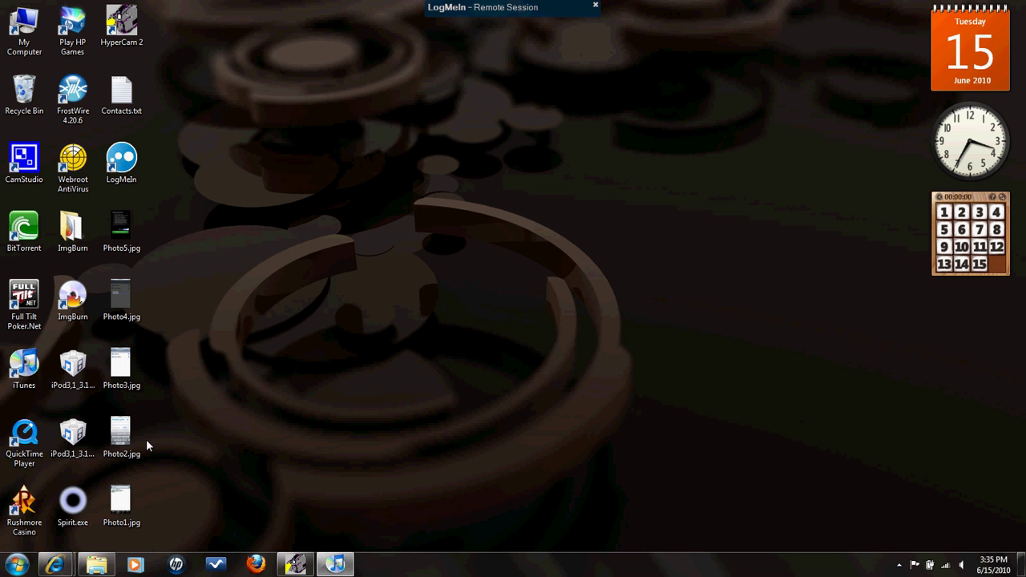
Step: Switch to the Internet Explorer window with LogMeIn's Add Computer page, close only that tab, and minimize the browser
mouse_move(551, 7)
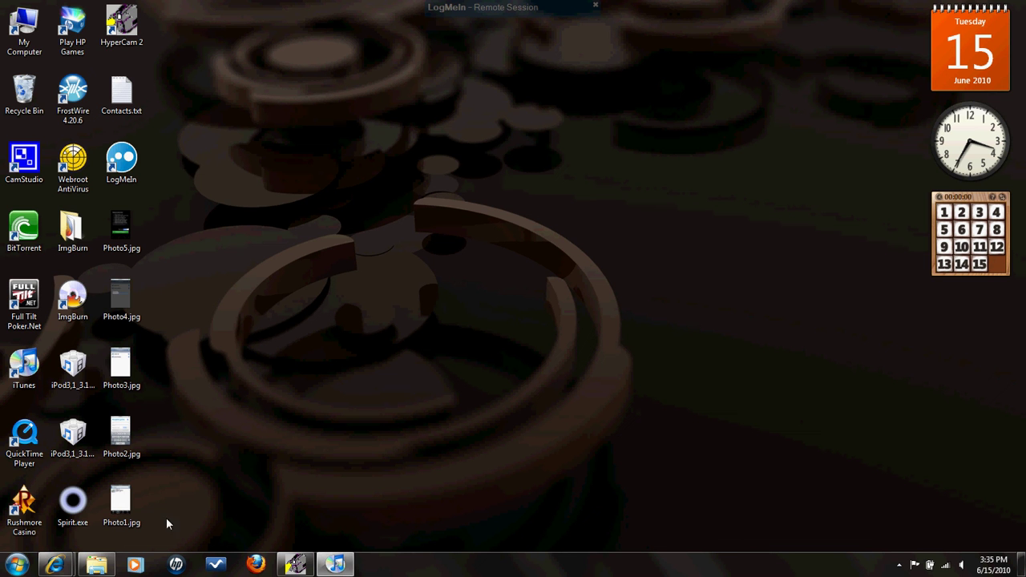
mouse_move(52, 565)
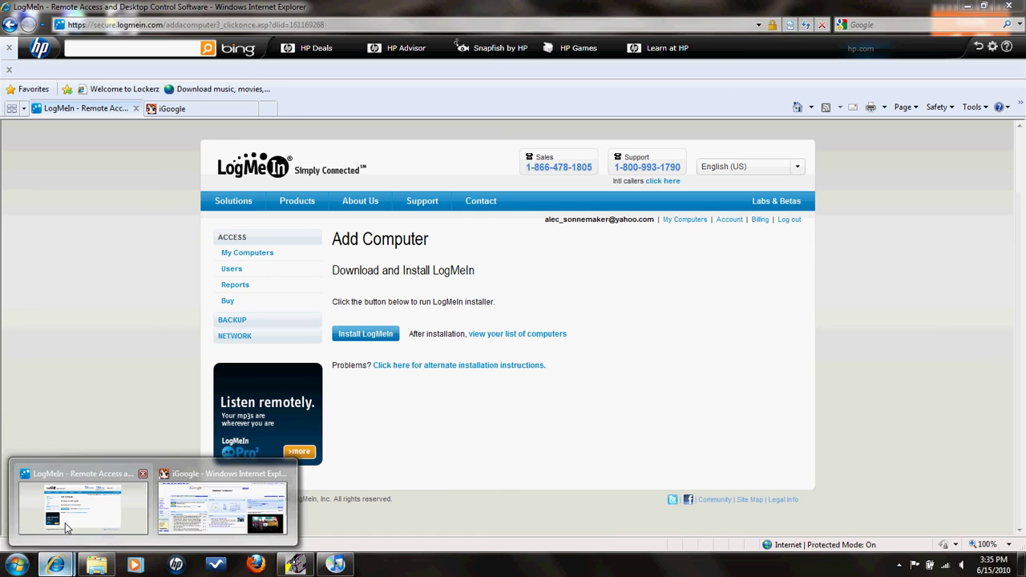
left_click(65, 523)
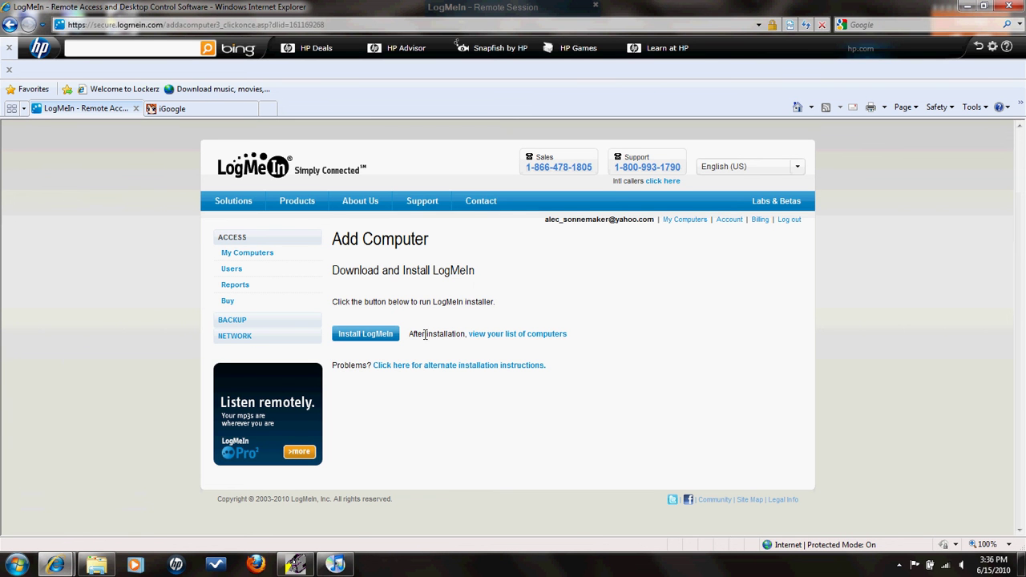
left_click(1008, 6)
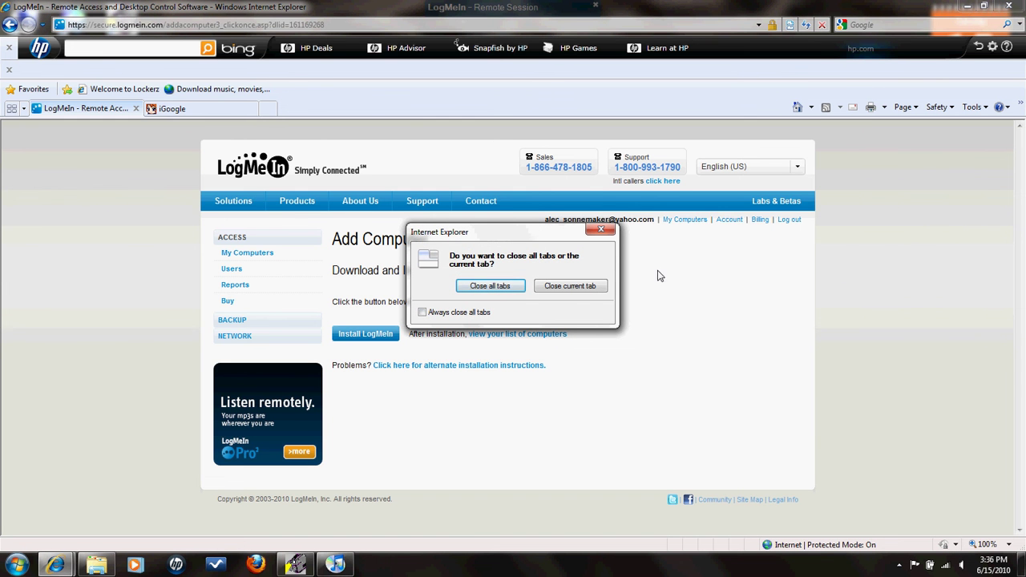
left_click(568, 288)
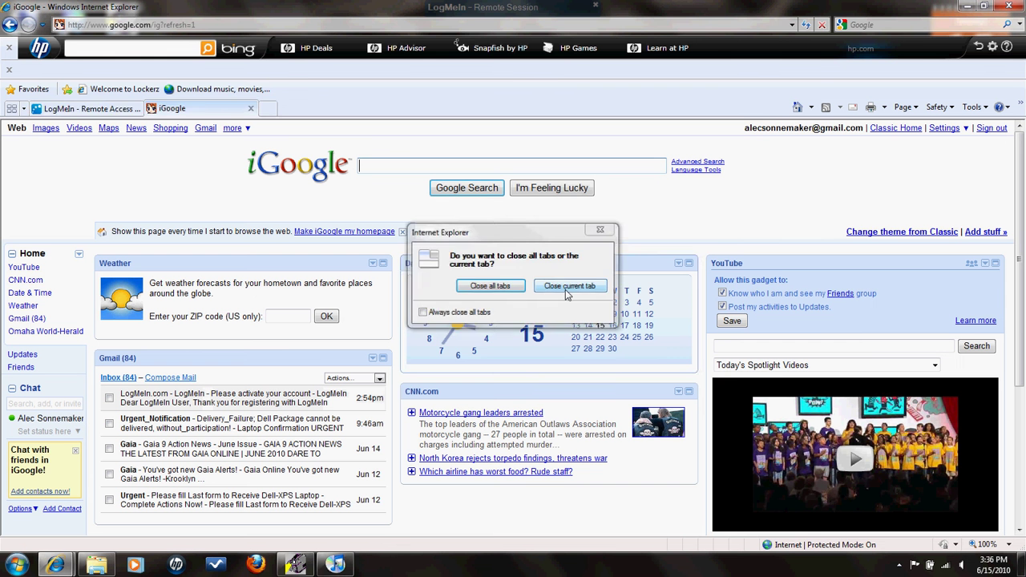
left_click(970, 6)
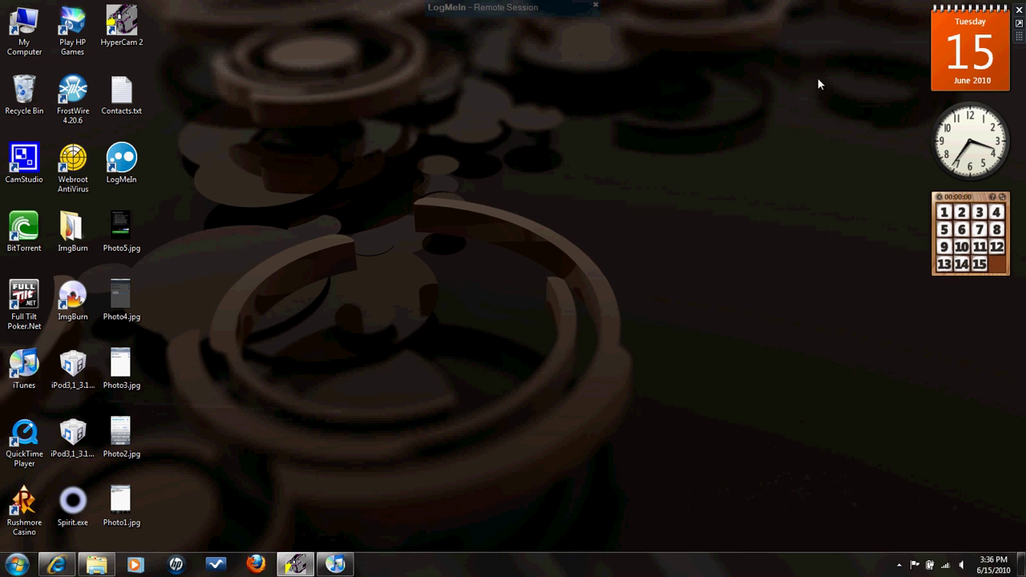